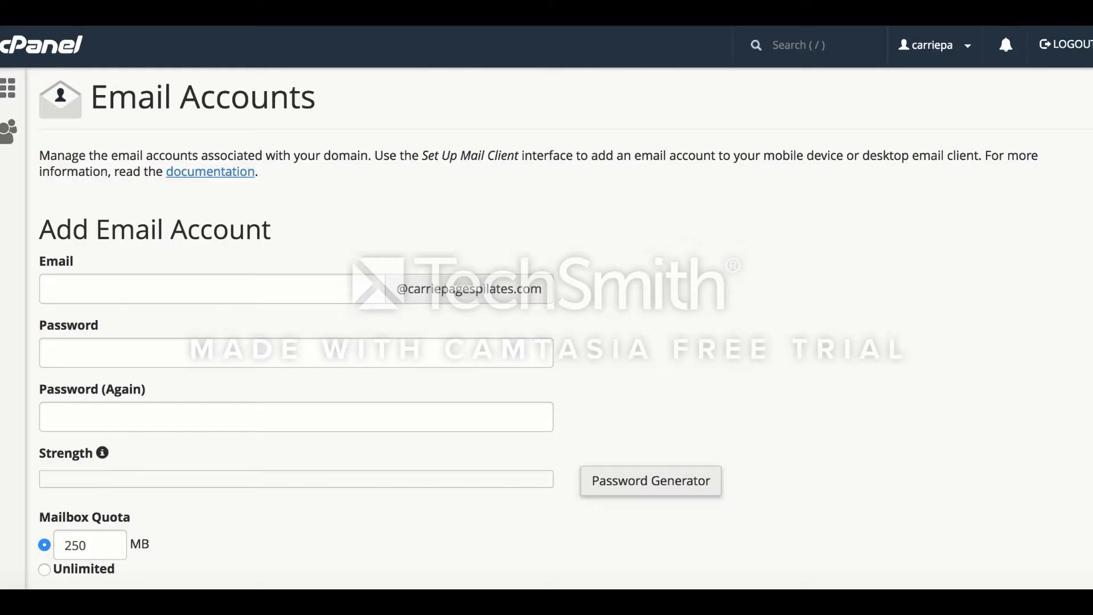
pyautogui.scroll(-2, 231, 404)
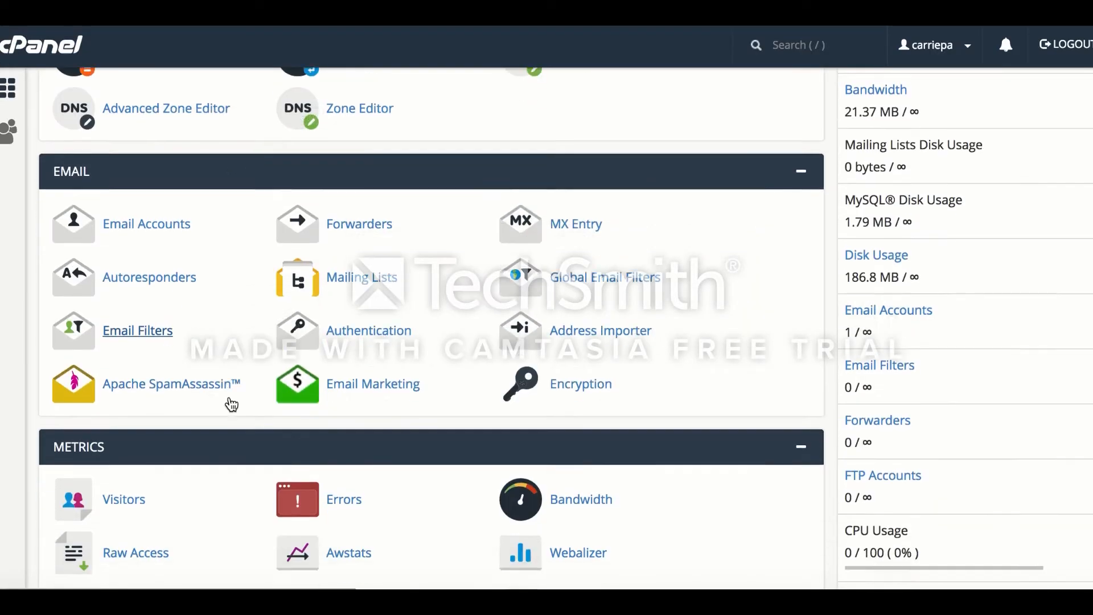
pyautogui.scroll(5, 231, 403)
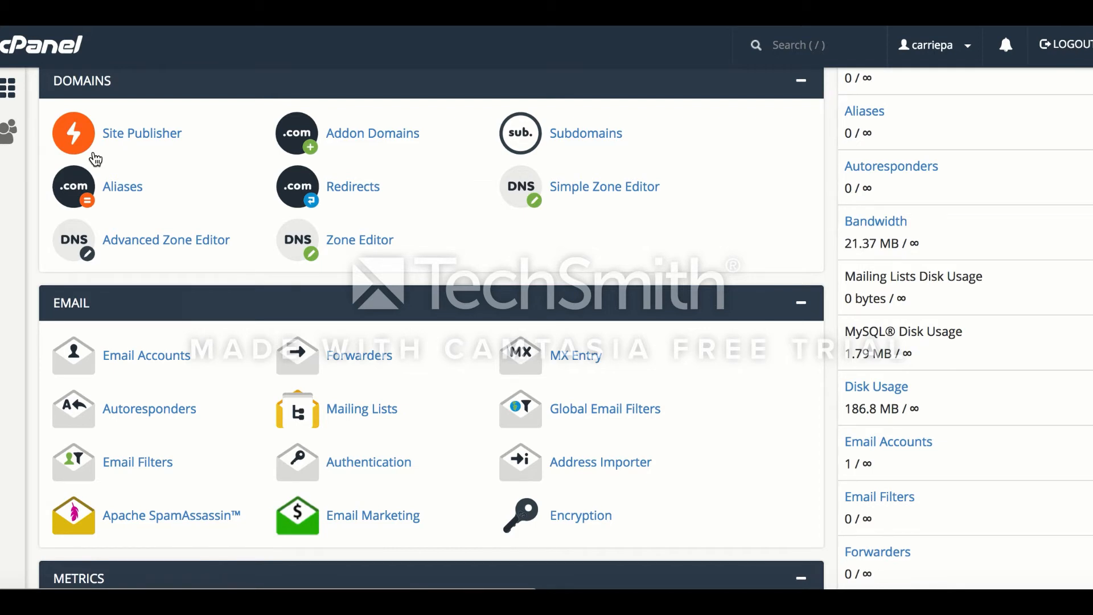
pyautogui.scroll(10, 179, 356)
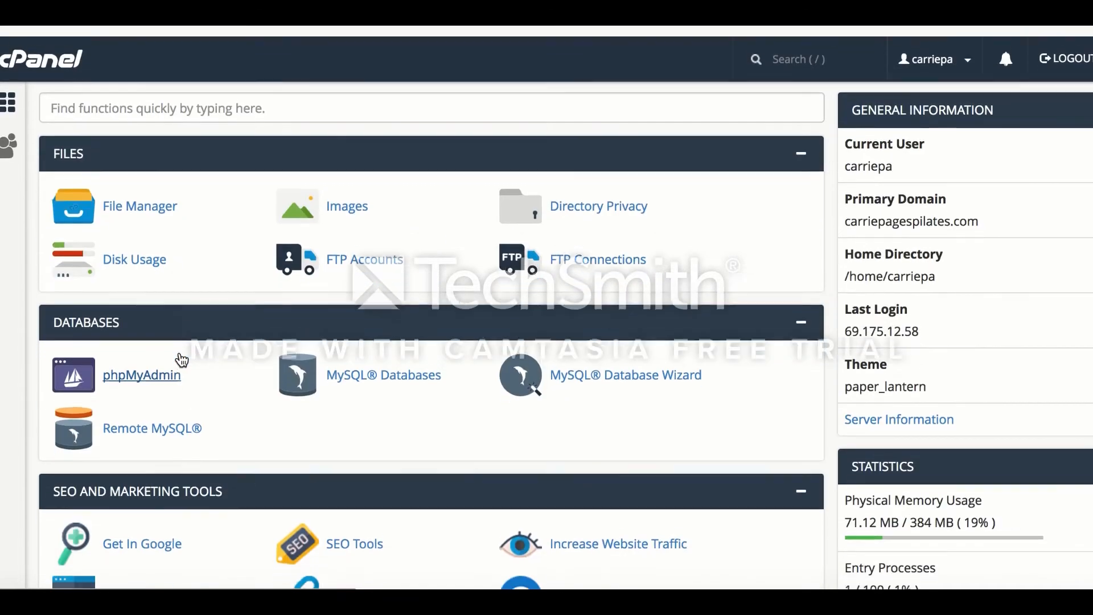
pyautogui.scroll(-5, 181, 360)
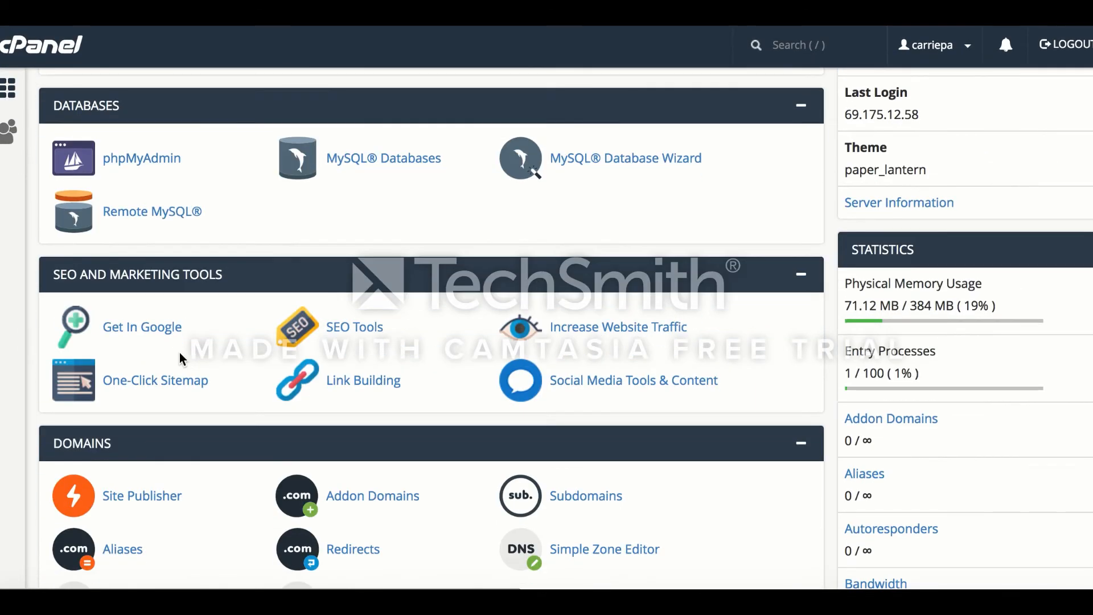
pyautogui.scroll(-11, 179, 353)
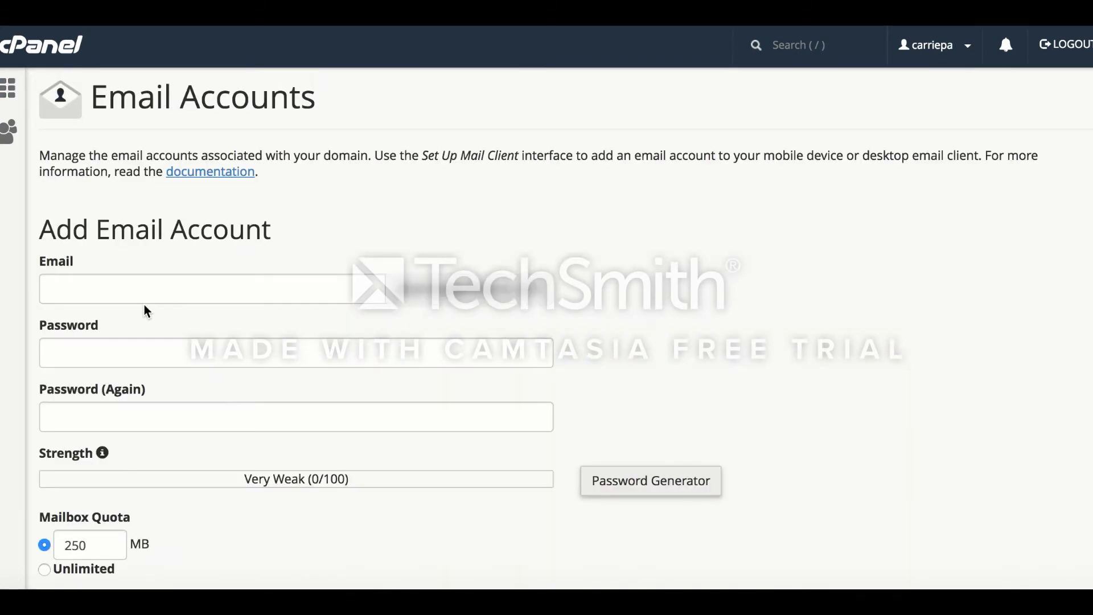
# Step: Enter the new mailbox's address and scroll down to the Email Accounts list
pyautogui.click(138, 292)
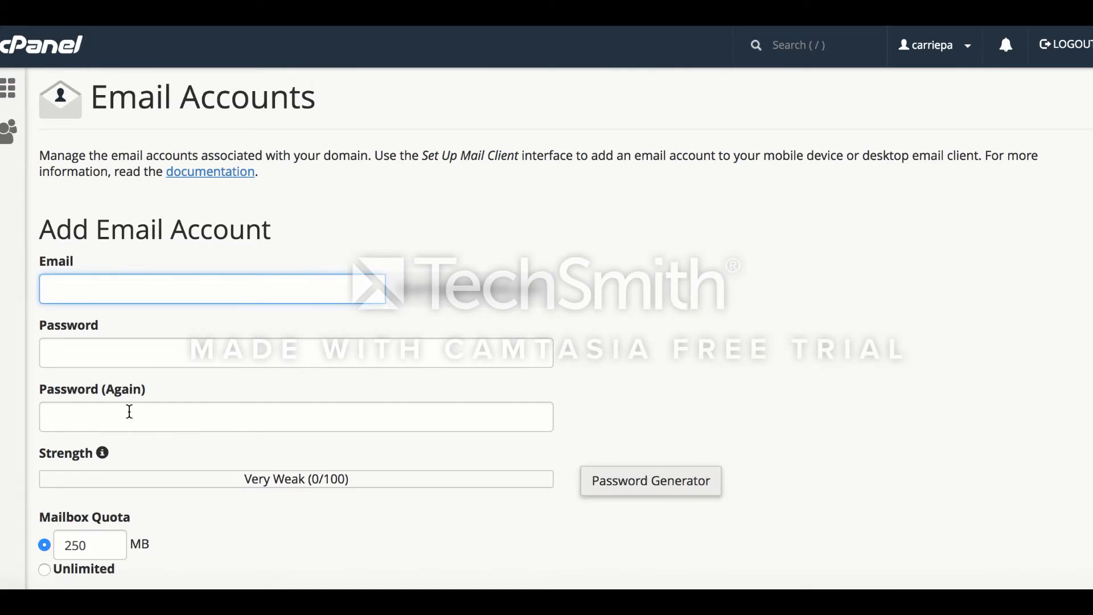
pyautogui.scroll(-3, 130, 412)
pyautogui.scroll(-2, 130, 411)
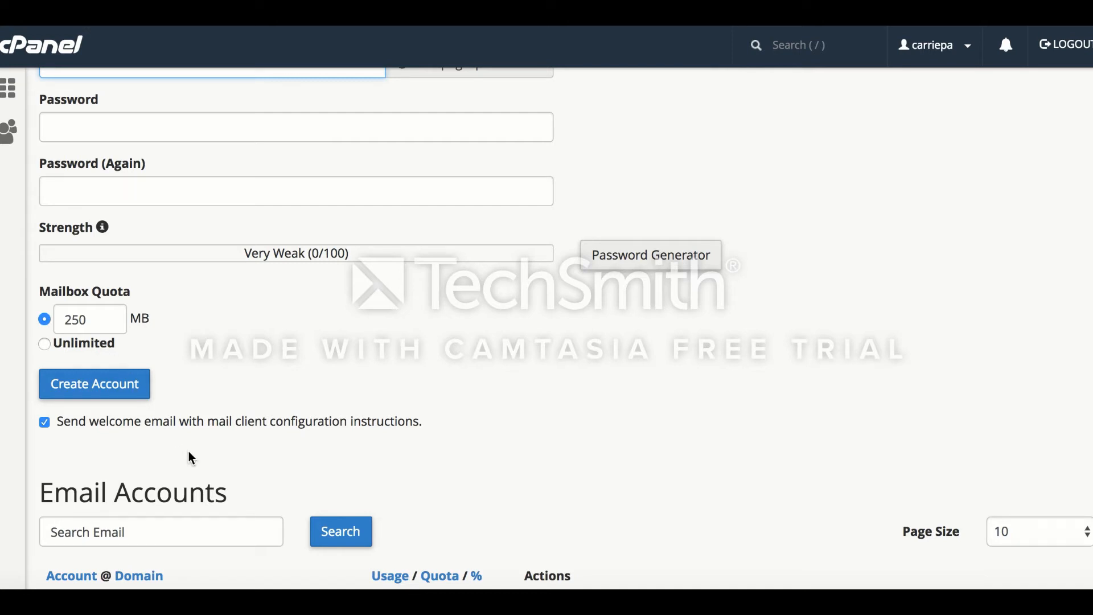
pyautogui.scroll(-2, 189, 452)
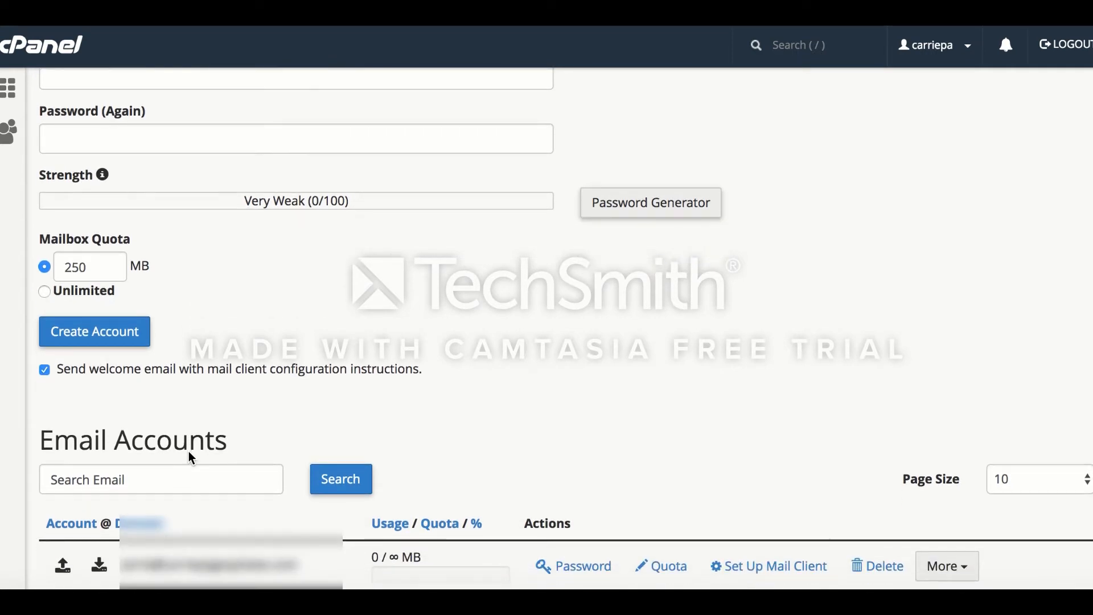
pyautogui.scroll(-5, 189, 452)
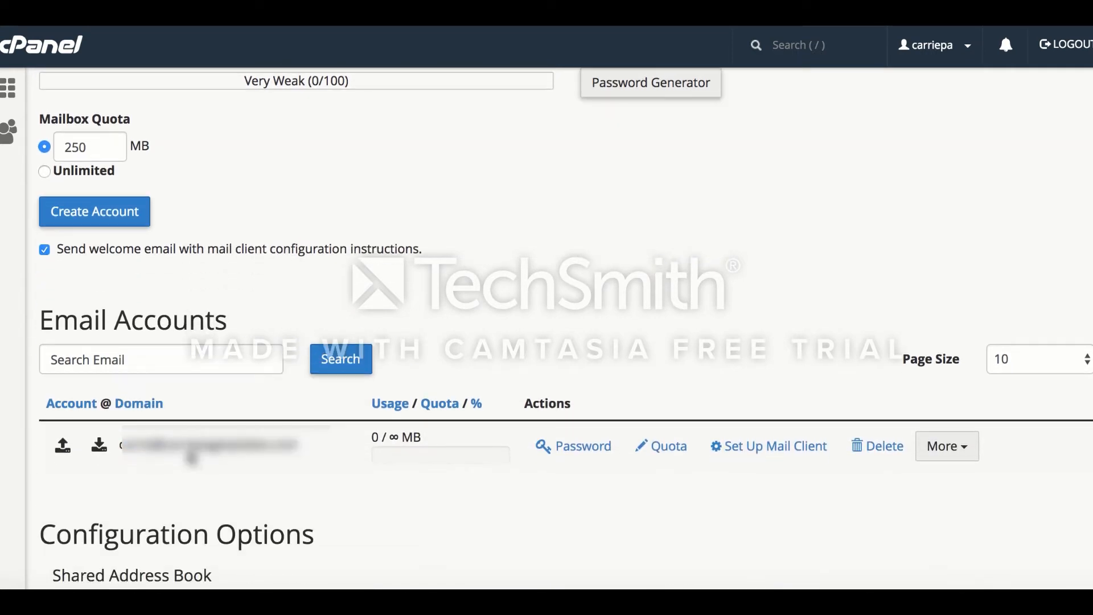
# Step: Show the new account's mail client setup and review its IMAP and POP3 manual settings
pyautogui.click(748, 453)
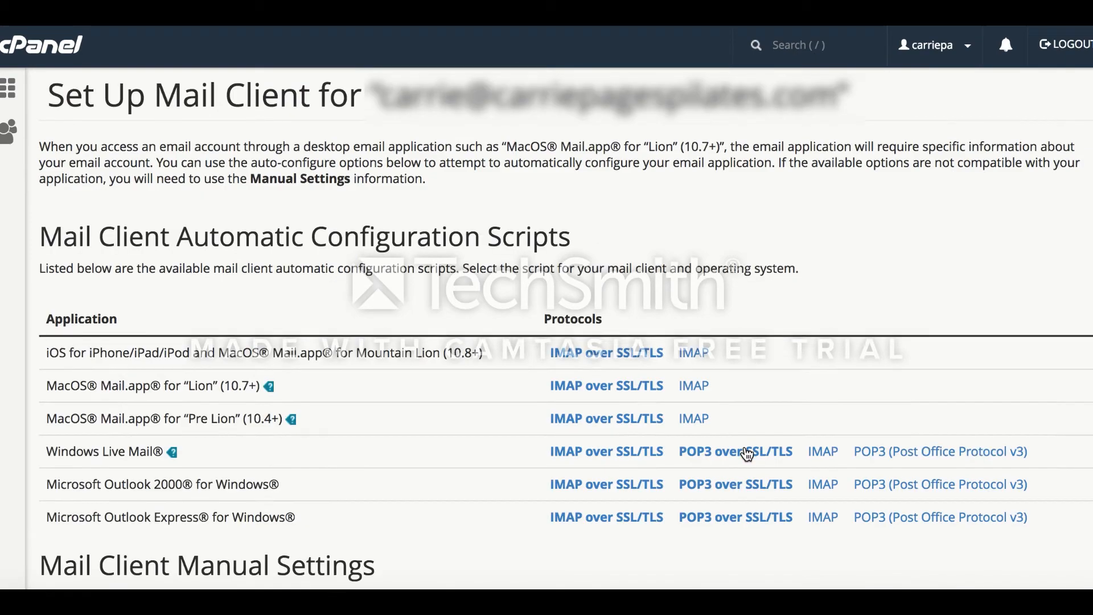
pyautogui.scroll(-3, 748, 455)
pyautogui.scroll(-5, 748, 454)
pyautogui.scroll(6, 745, 453)
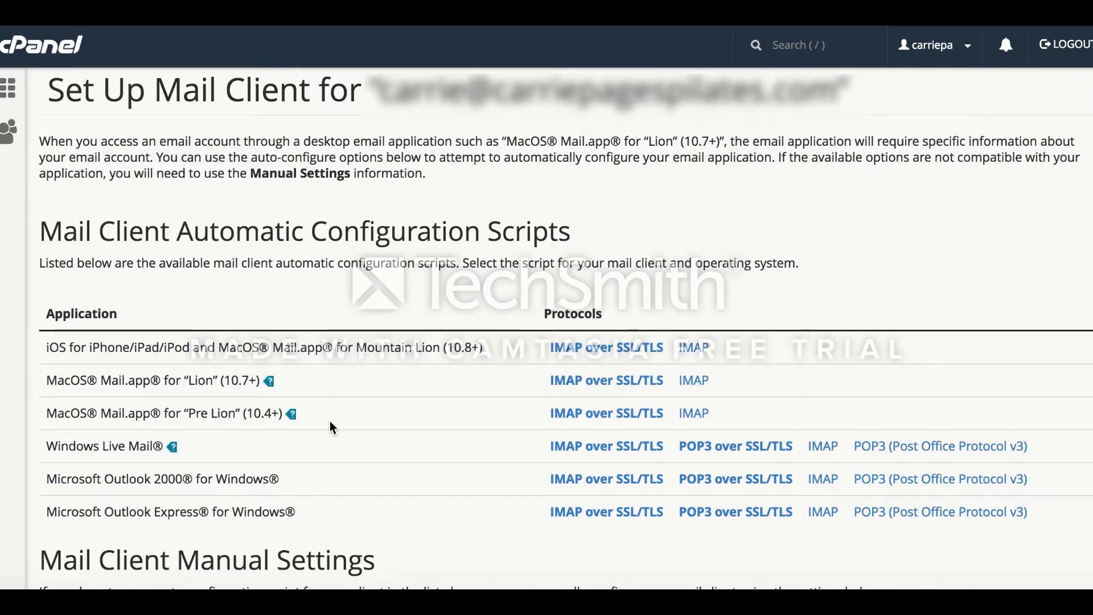
pyautogui.scroll(-6, 332, 428)
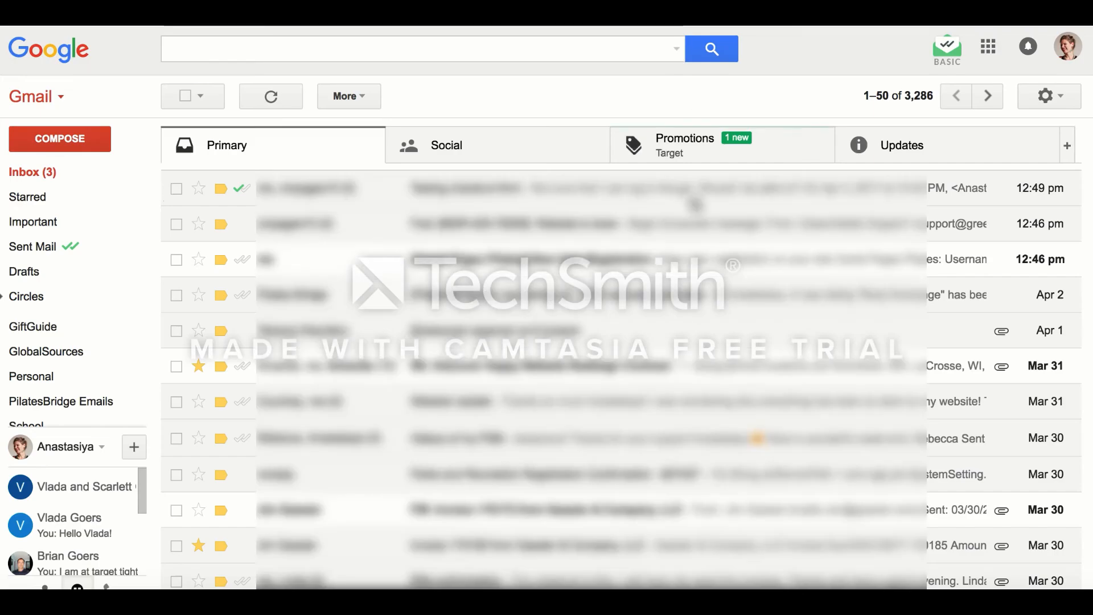
# Step: Go to Gmail's full Settings on the Accounts and Import tab to view Send mail as addresses
pyautogui.click(1063, 106)
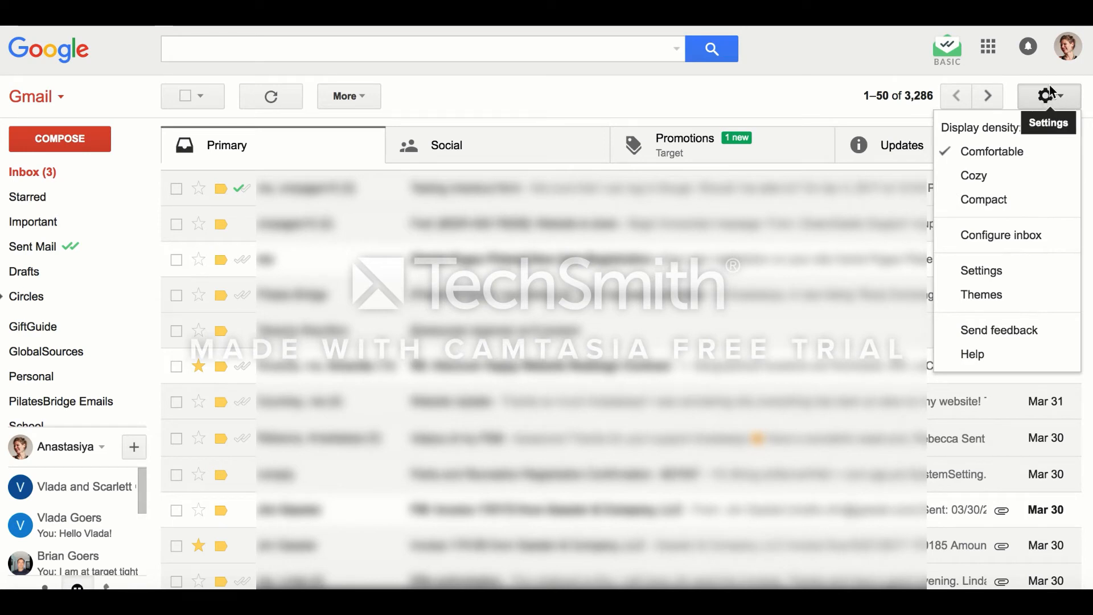
pyautogui.click(983, 272)
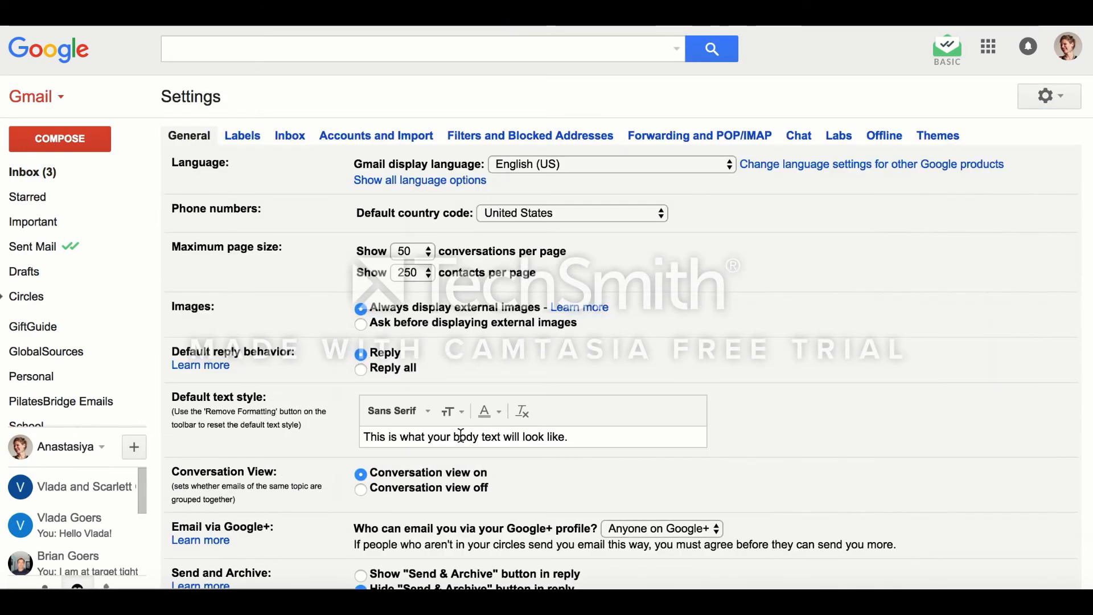
pyautogui.click(361, 140)
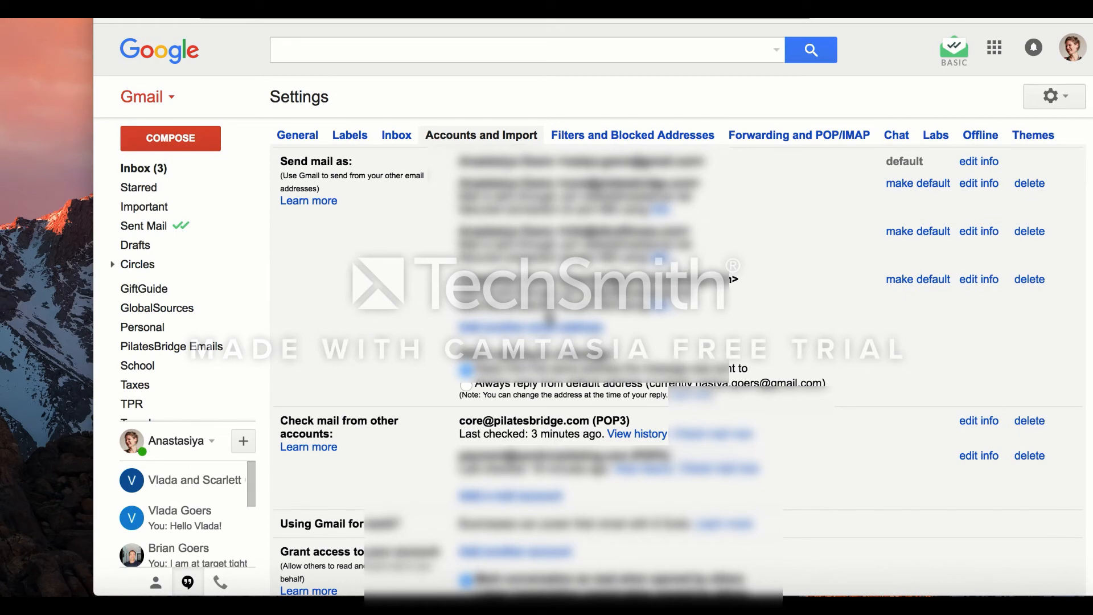
pyautogui.scroll(3, 360, 228)
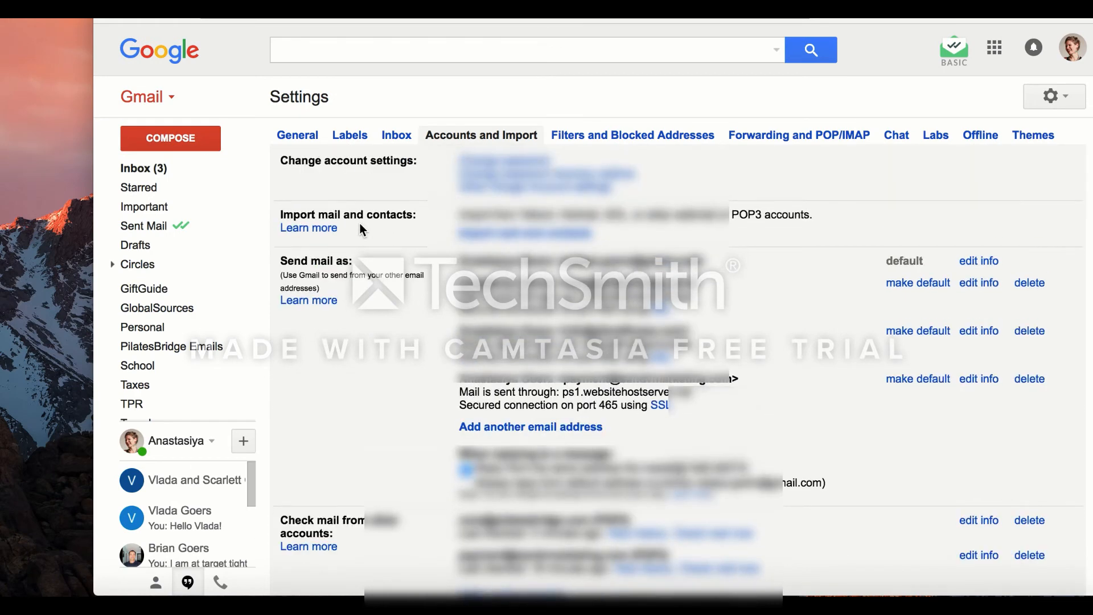
pyautogui.scroll(-1, 360, 223)
pyautogui.scroll(1, 360, 223)
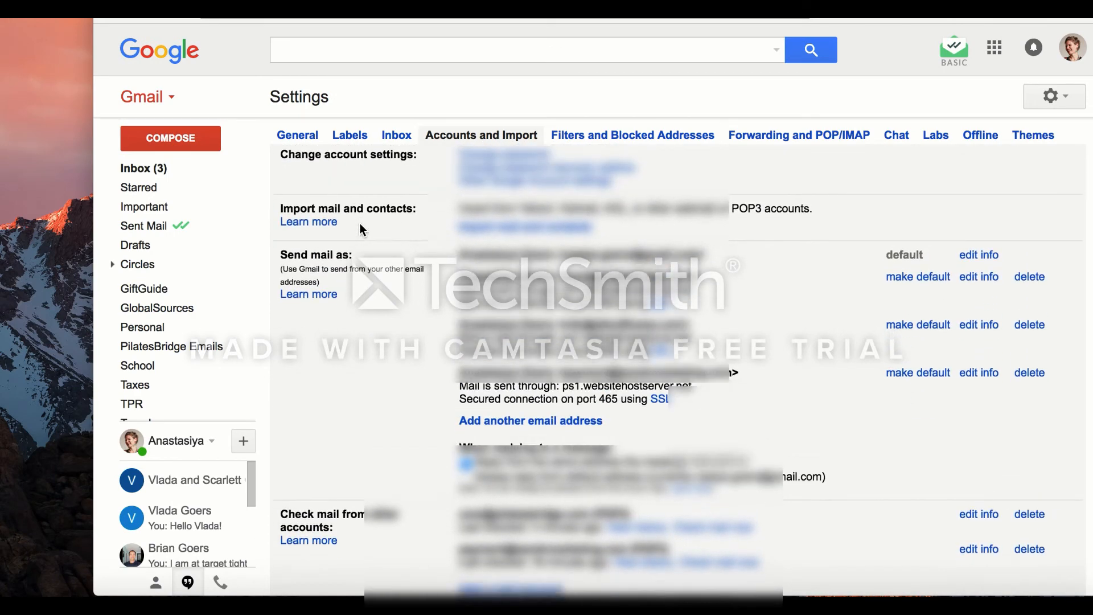
pyautogui.scroll(-1, 360, 230)
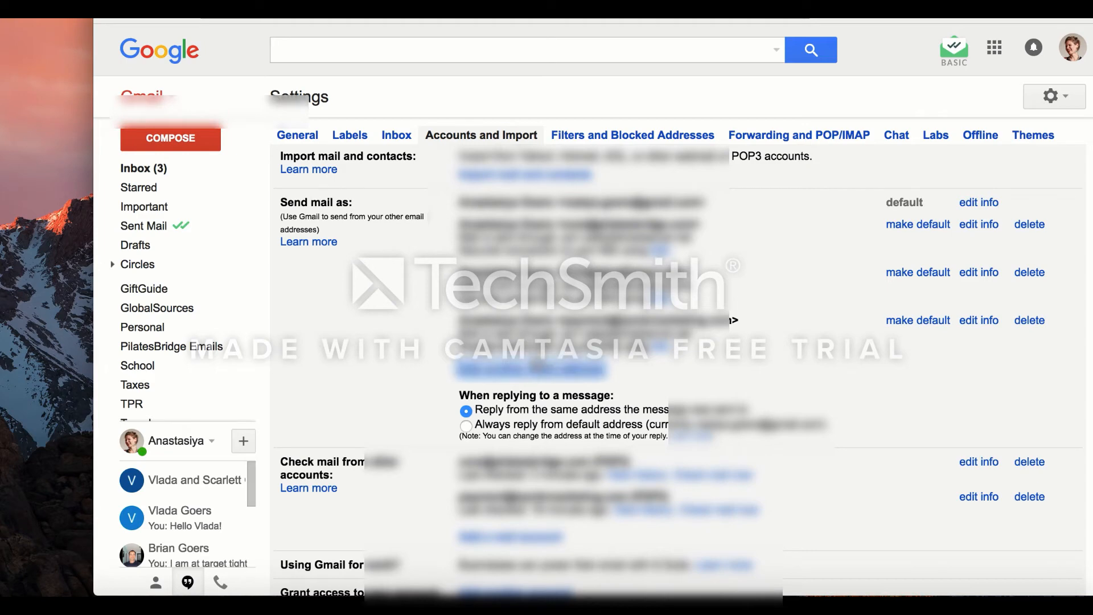
# Step: Add another send-as address with the sender name and the new domain email address
pyautogui.click(533, 369)
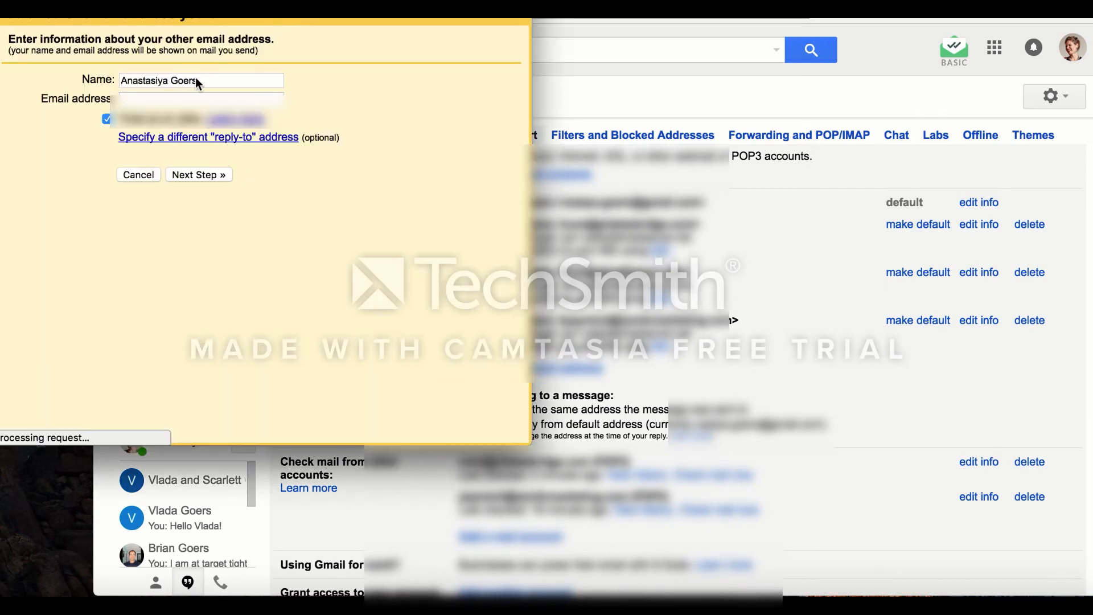
pyautogui.click(217, 85)
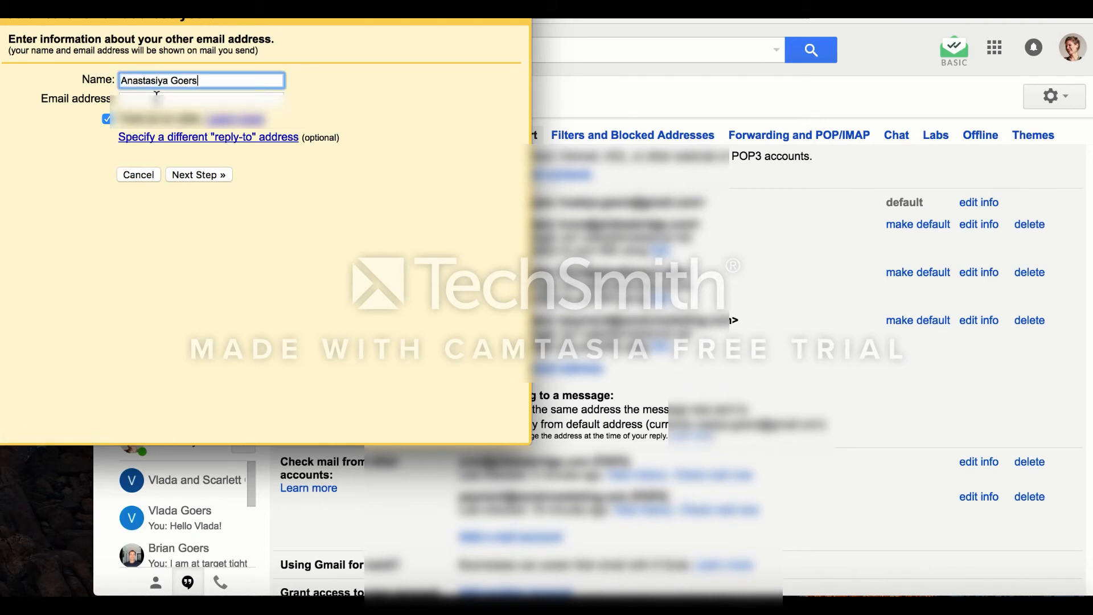
pyautogui.click(157, 97)
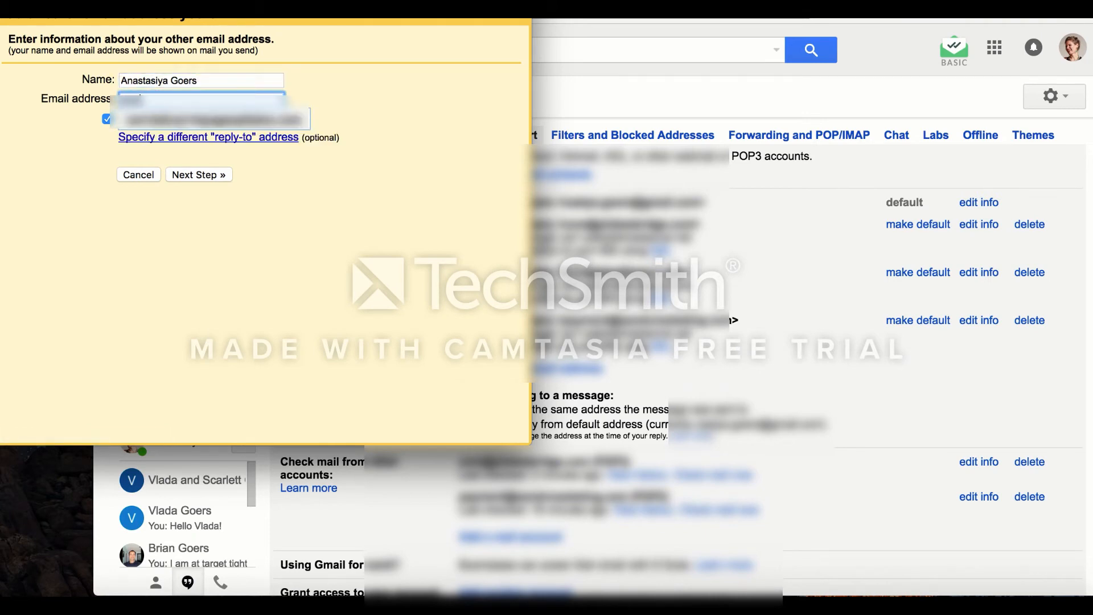
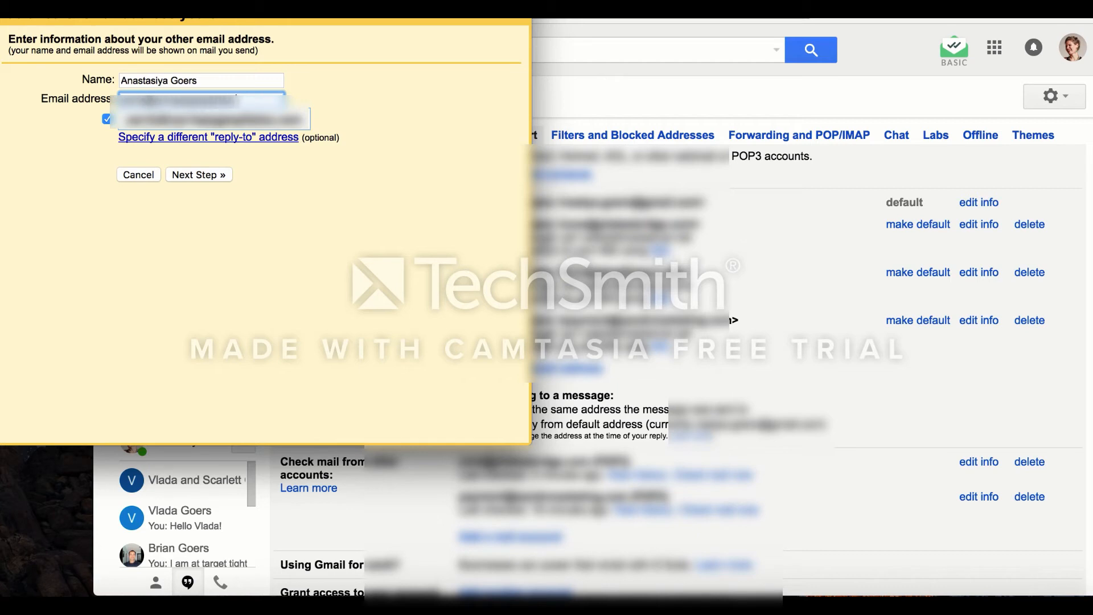
pyautogui.click(184, 114)
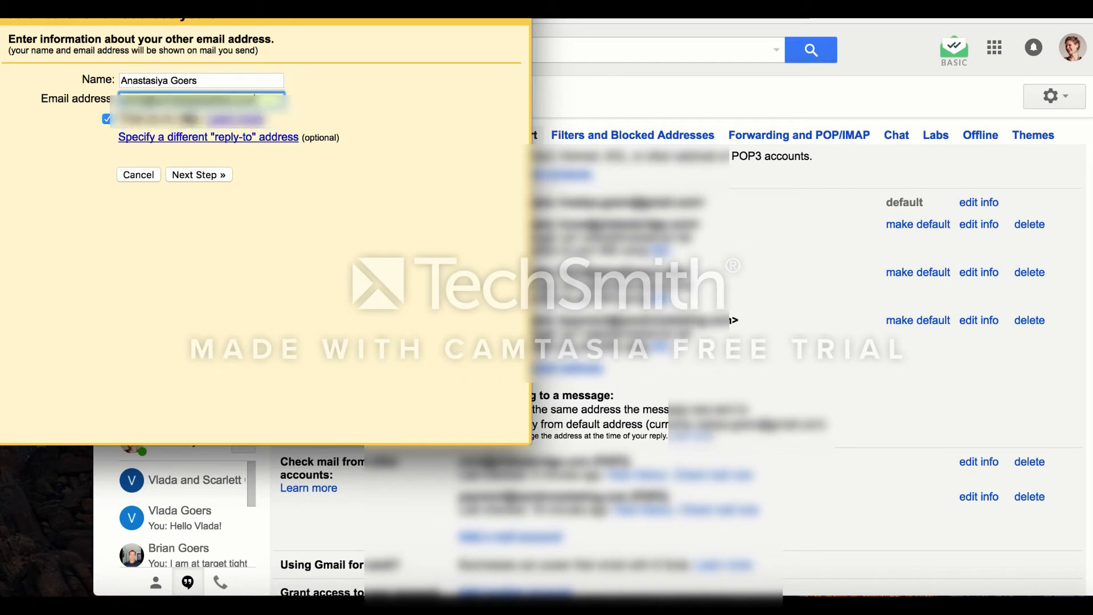
pyautogui.click(203, 91)
pyautogui.click(209, 83)
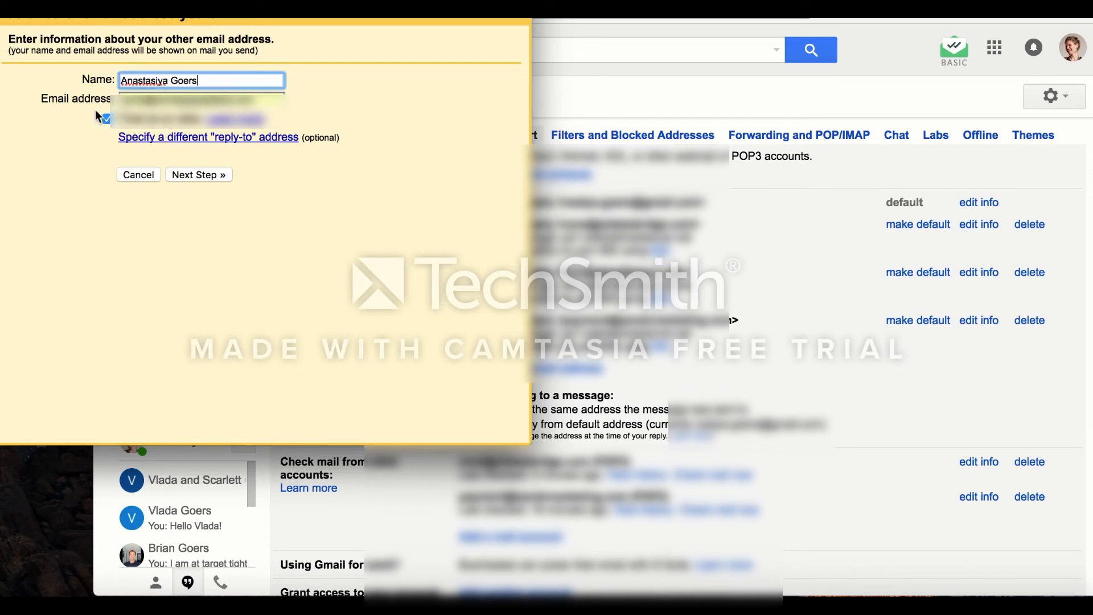
pyautogui.click(207, 174)
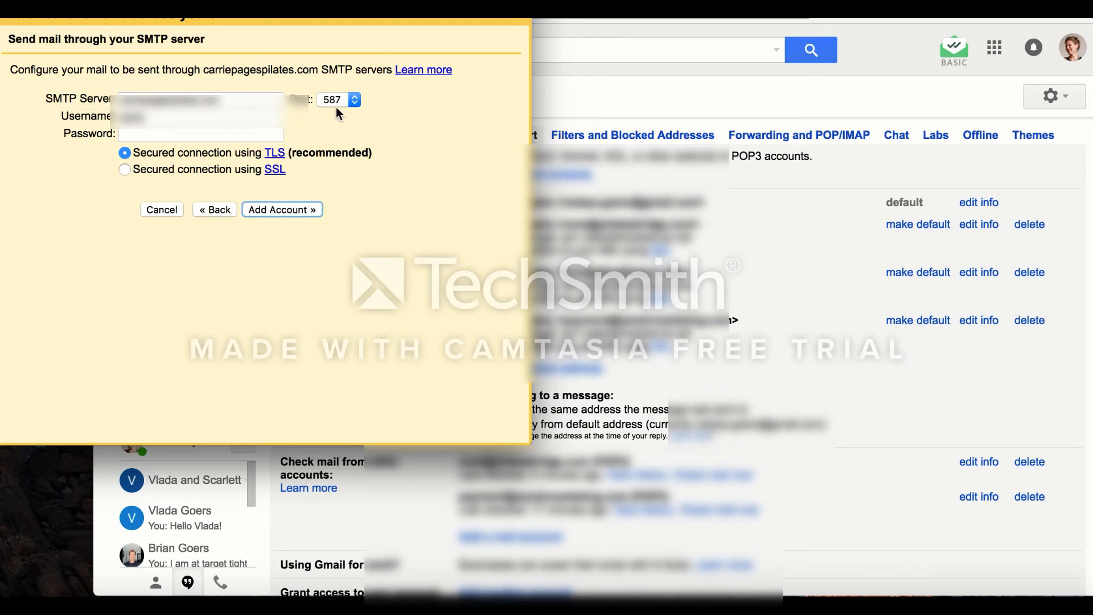
pyautogui.click(564, 20)
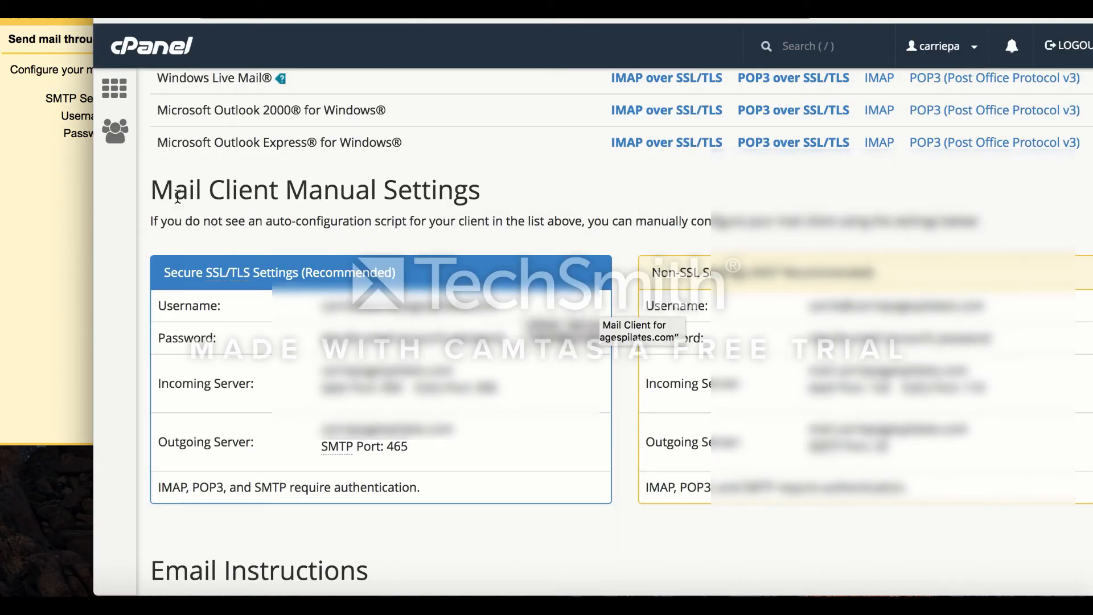
# Step: Look up the outgoing SMTP server details in cPanel's manual settings
pyautogui.scroll(-1, 371, 203)
pyautogui.scroll(-3, 220, 318)
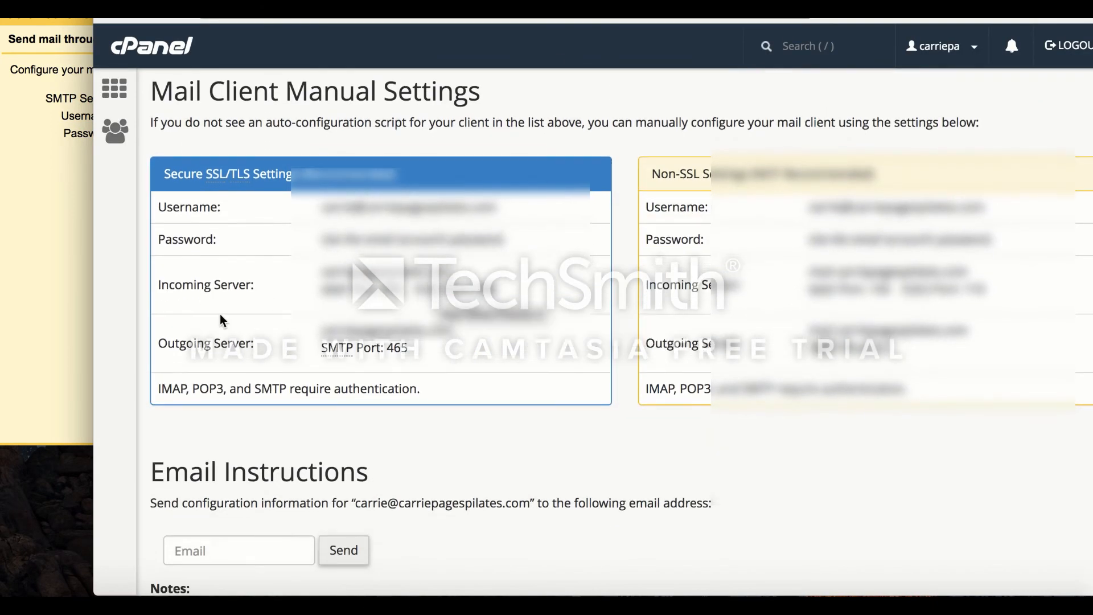
pyautogui.moveTo(159, 347); pyautogui.dragTo(252, 356)
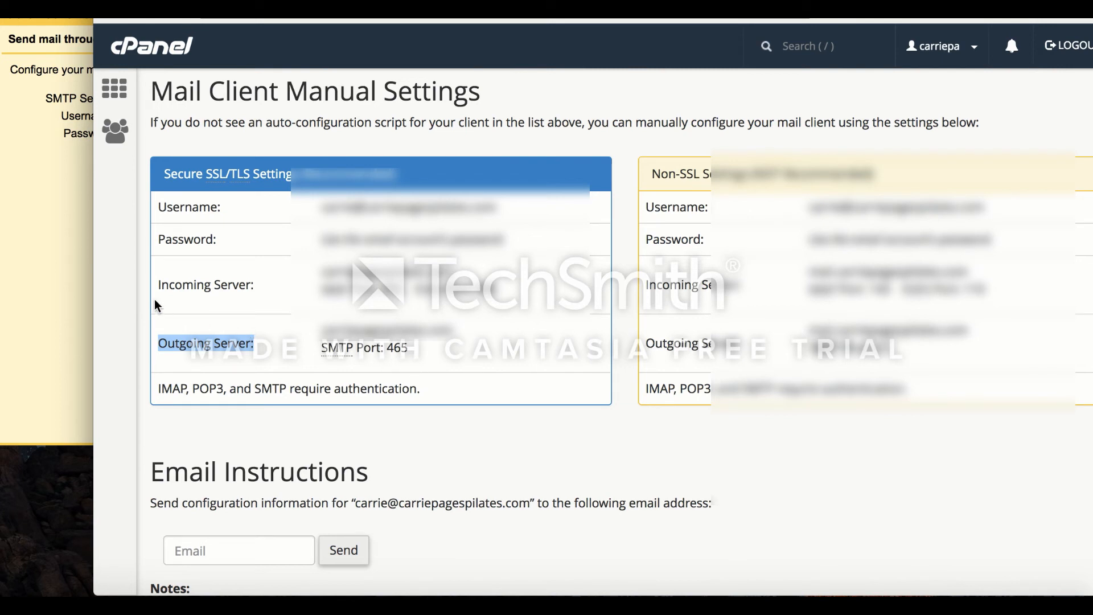
pyautogui.click(76, 273)
# Step: Set the SMTP port to 465, enter the full domain address as username and the password, then add the account
pyautogui.click(357, 103)
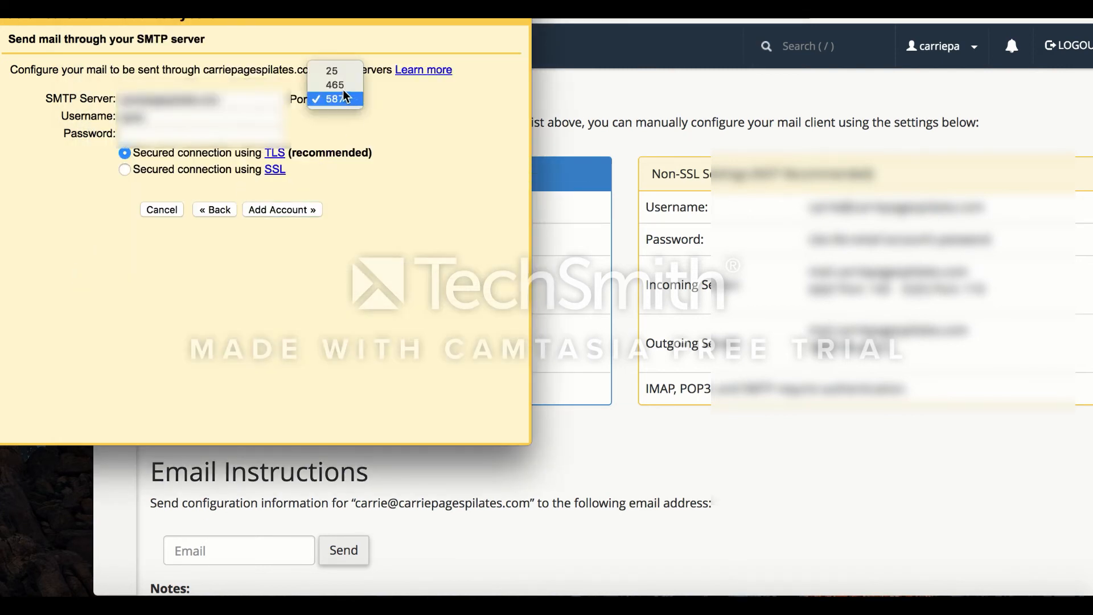
pyautogui.click(333, 84)
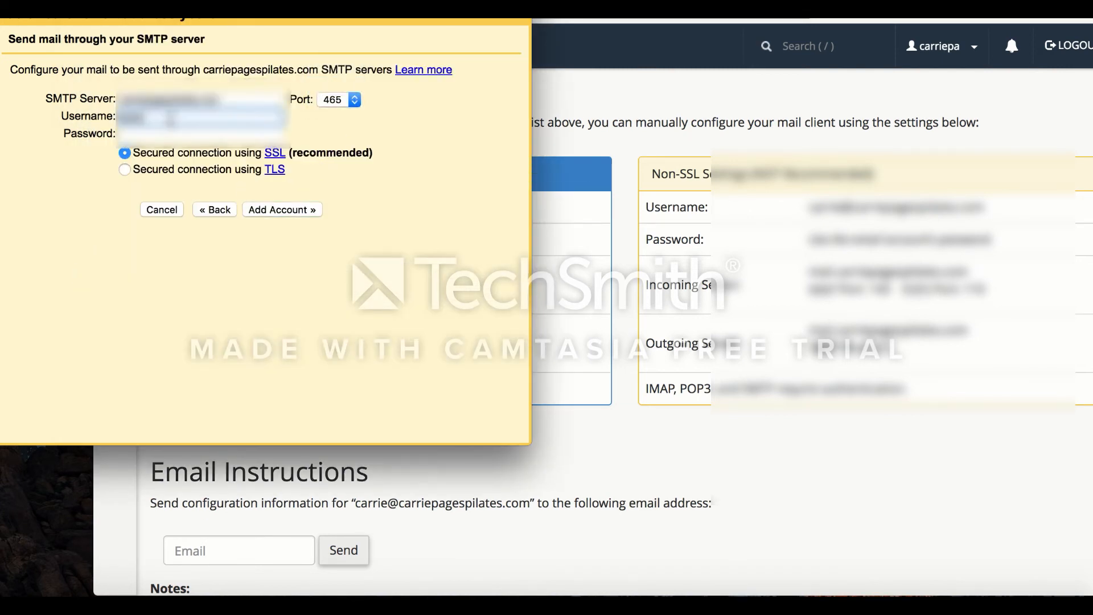
pyautogui.write('@carr')
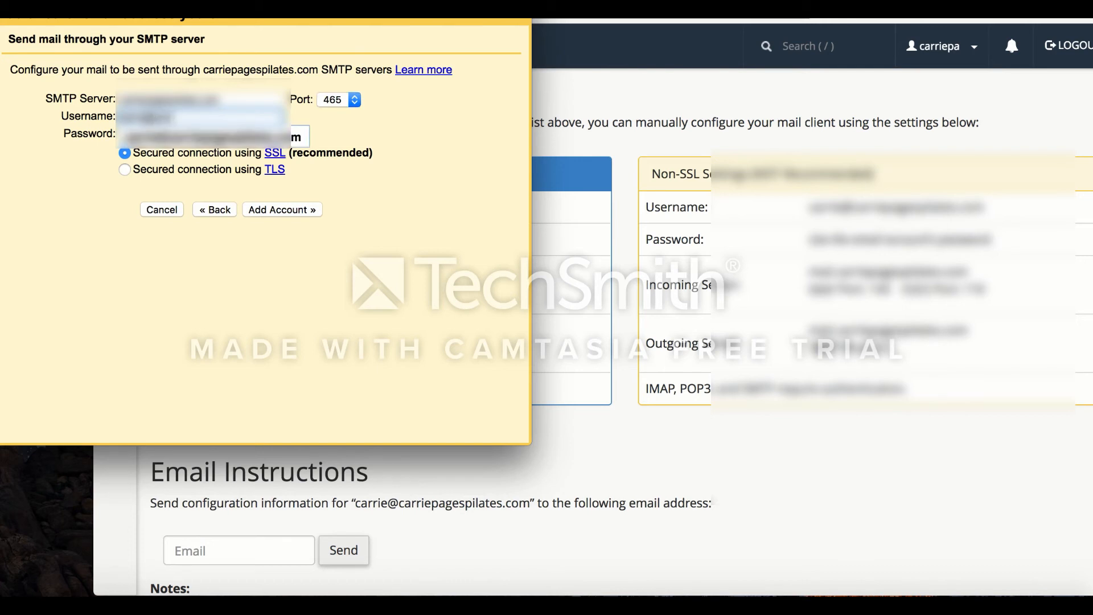
pyautogui.write('iepagespilates')
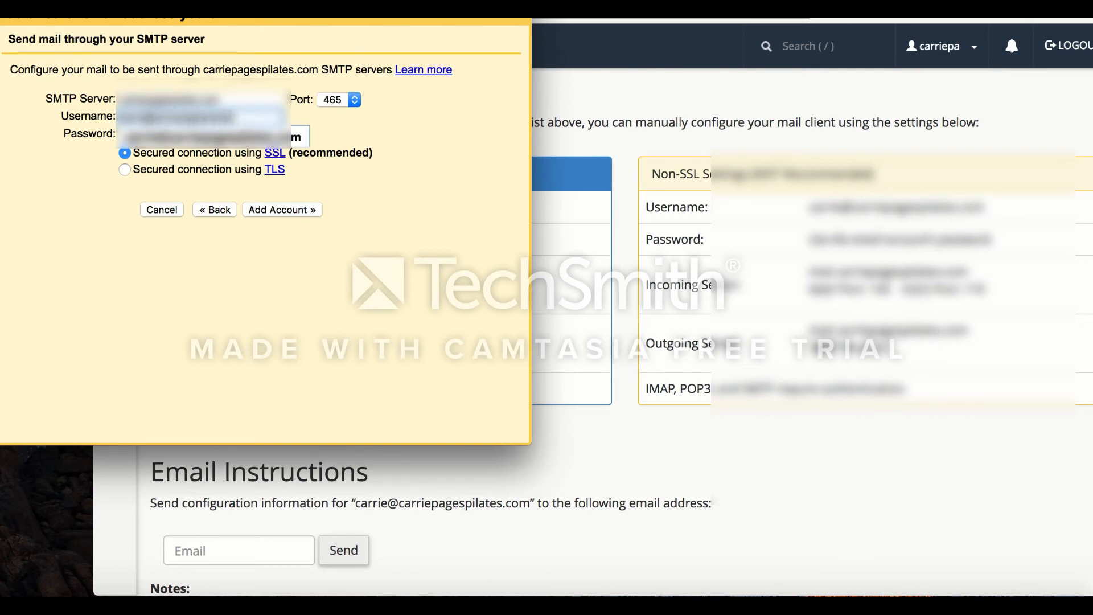
pyautogui.write('.com')
pyautogui.click(145, 138)
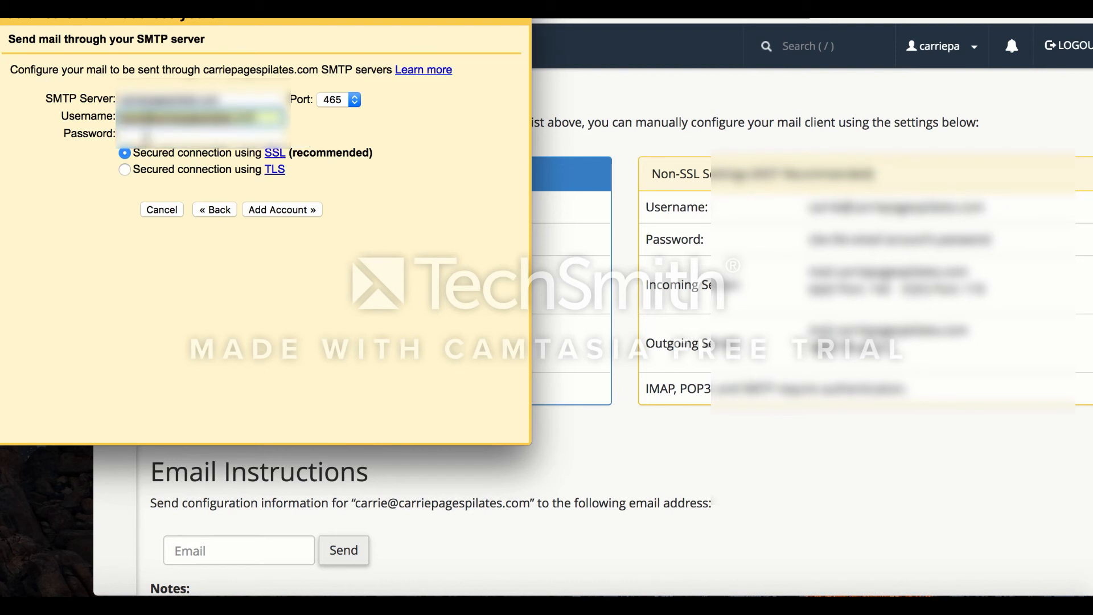
pyautogui.click(150, 136)
pyautogui.write('•••••••••')
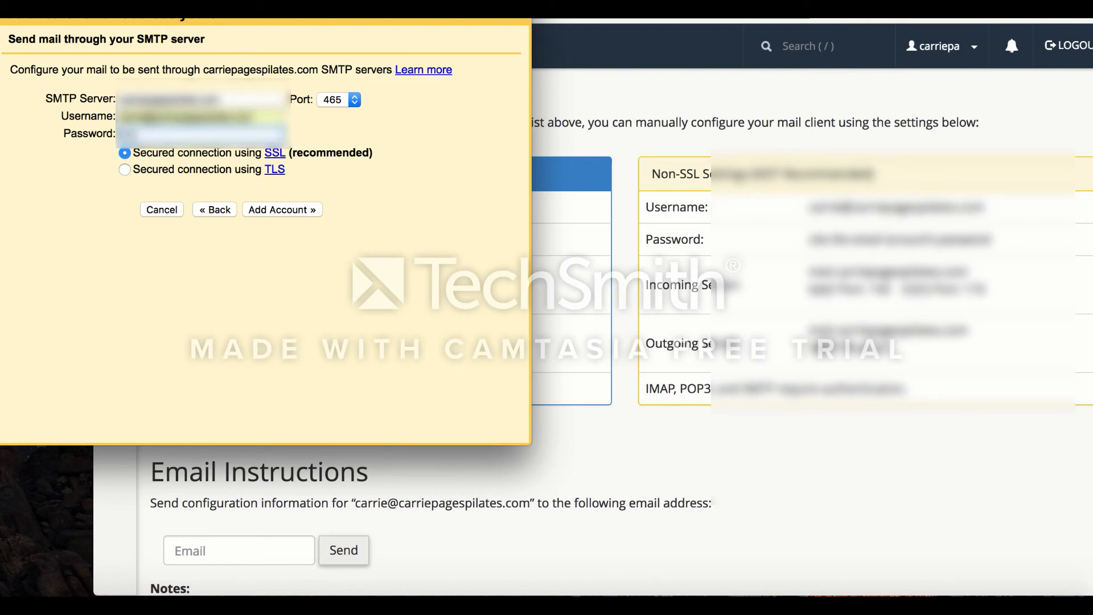
pyautogui.write('•••')
pyautogui.click(280, 211)
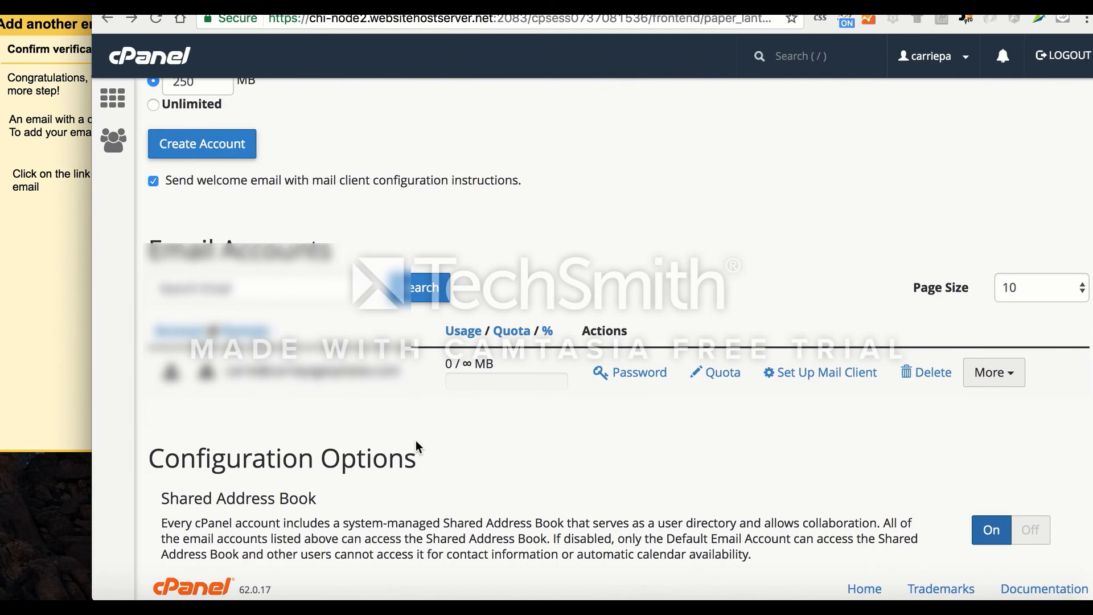
# Step: Access the new account's webmail, setting Horde as the default application
pyautogui.scroll(5, 418, 447)
pyautogui.scroll(-5, 416, 446)
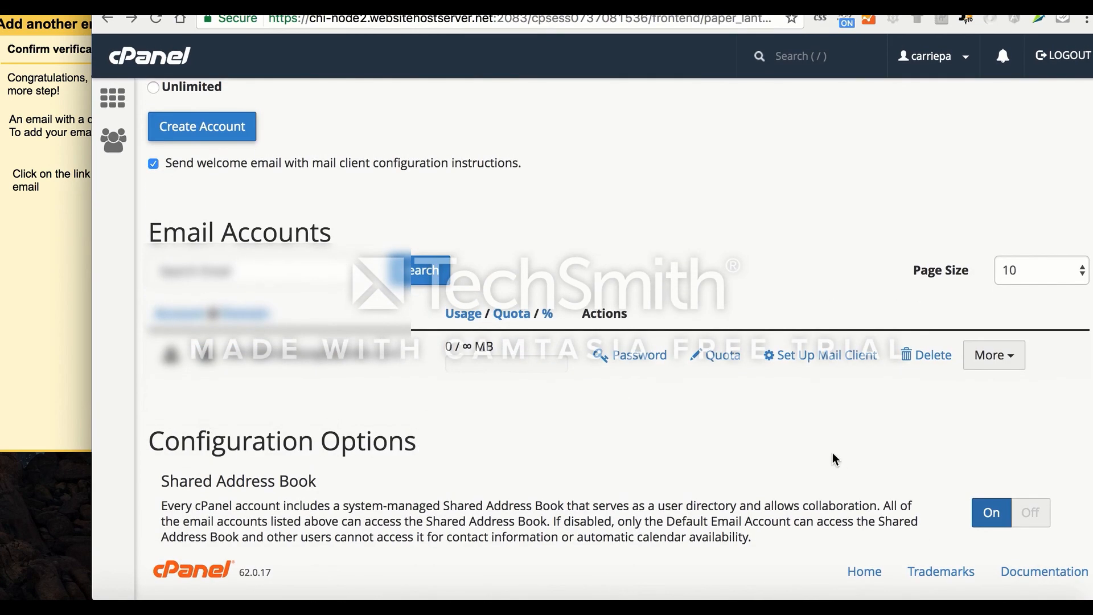
pyautogui.click(1018, 363)
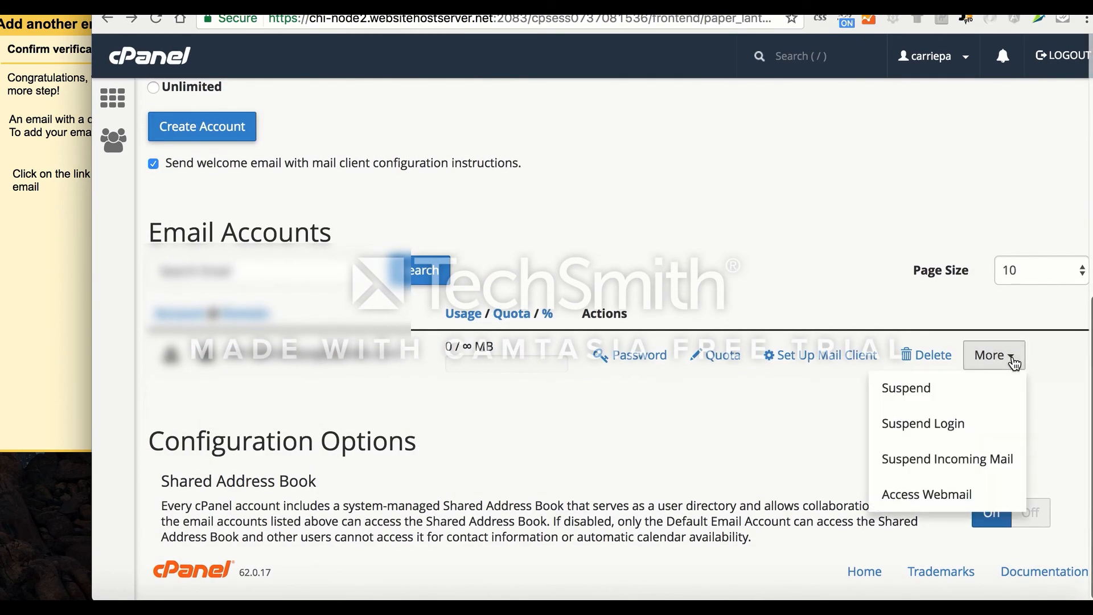
pyautogui.click(914, 496)
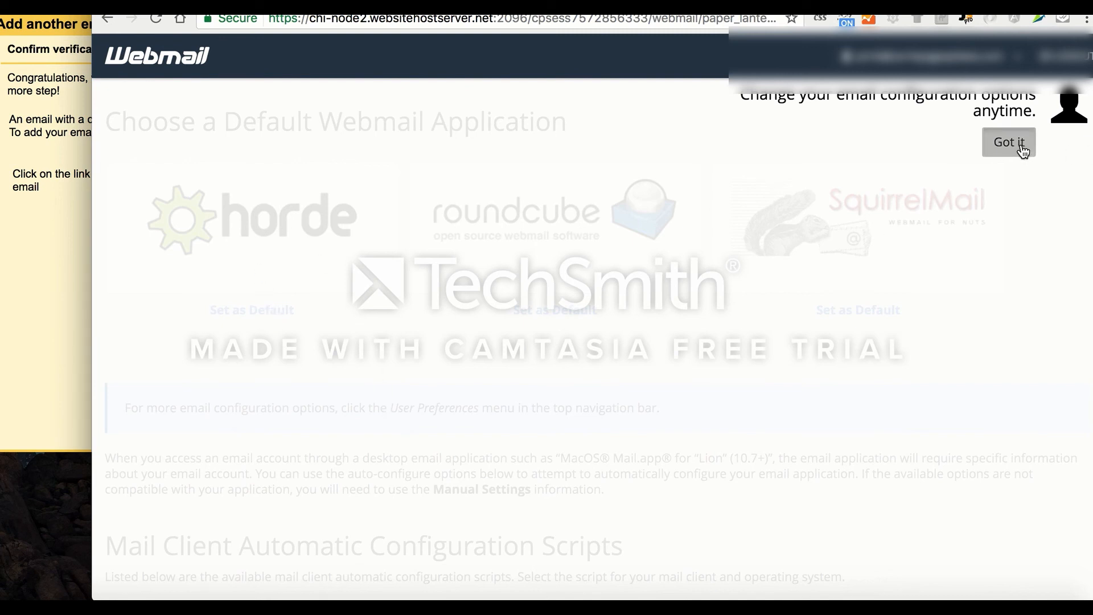
pyautogui.click(1022, 150)
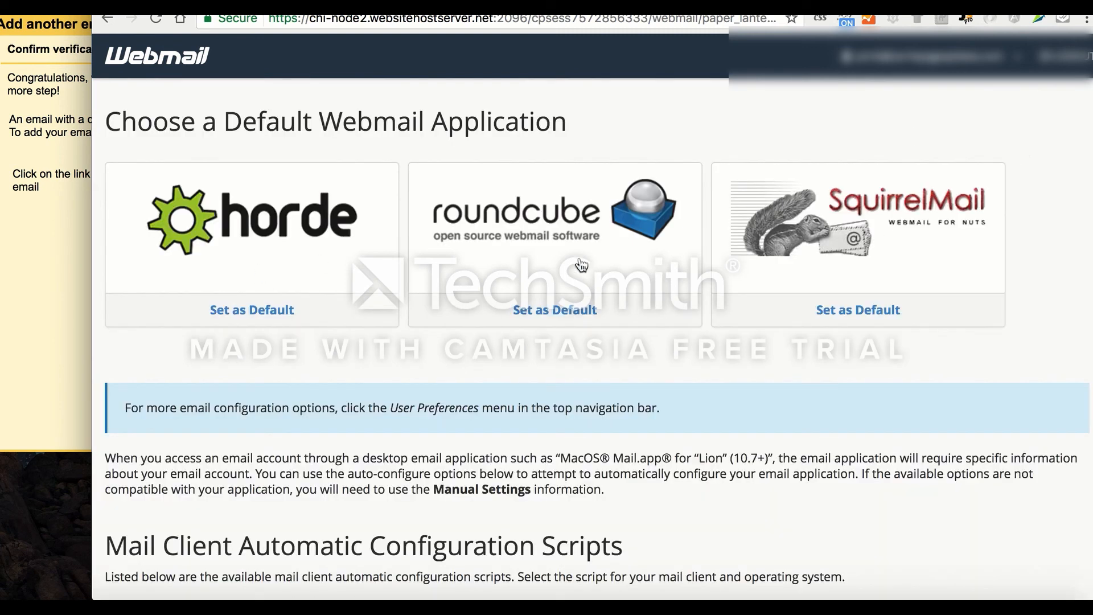
pyautogui.click(277, 310)
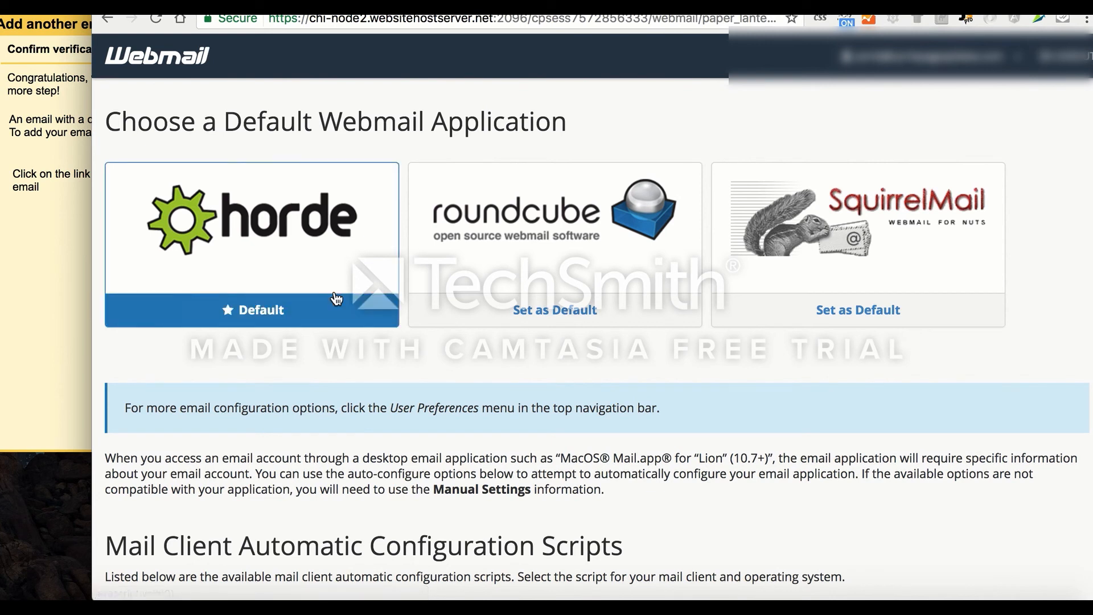
pyautogui.click(285, 236)
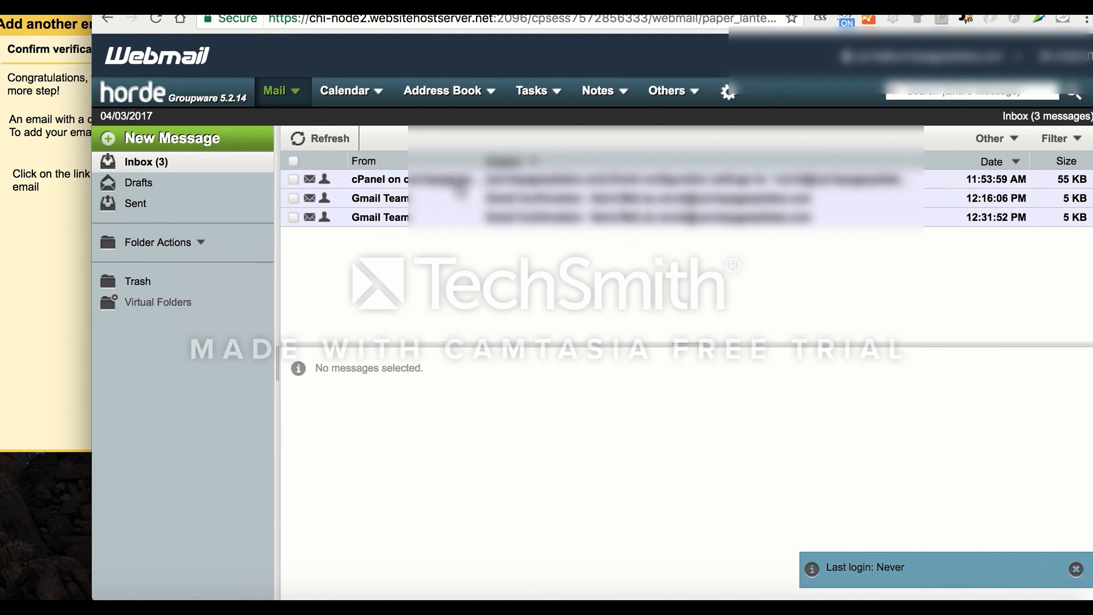
# Step: Copy the code from the Gmail Team confirmation email into Gmail's verification field
pyautogui.click(401, 202)
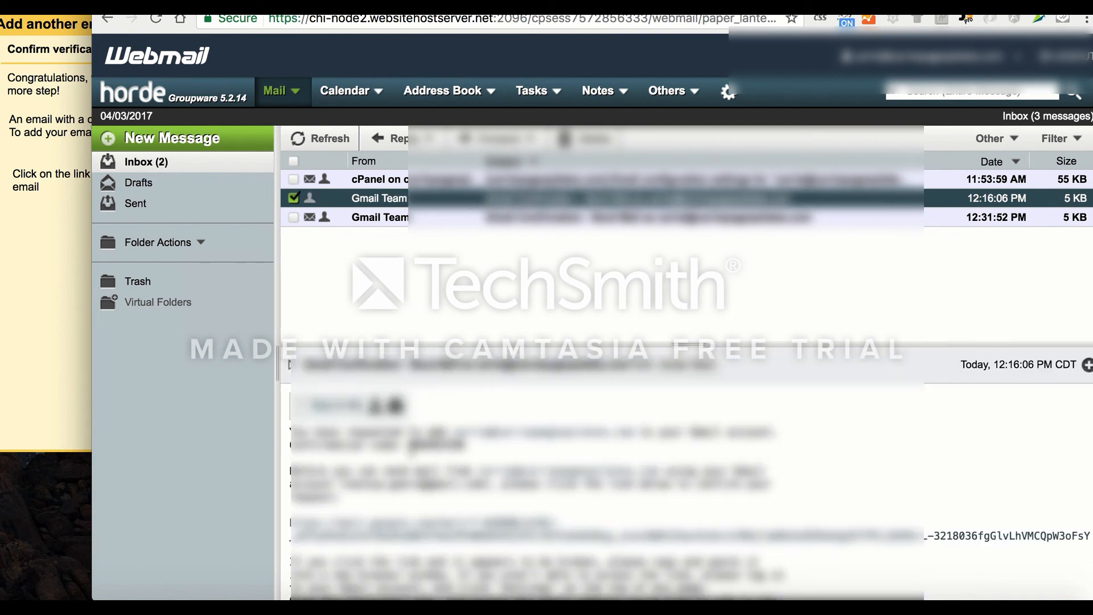
pyautogui.moveTo(409, 446); pyautogui.dragTo(466, 447)
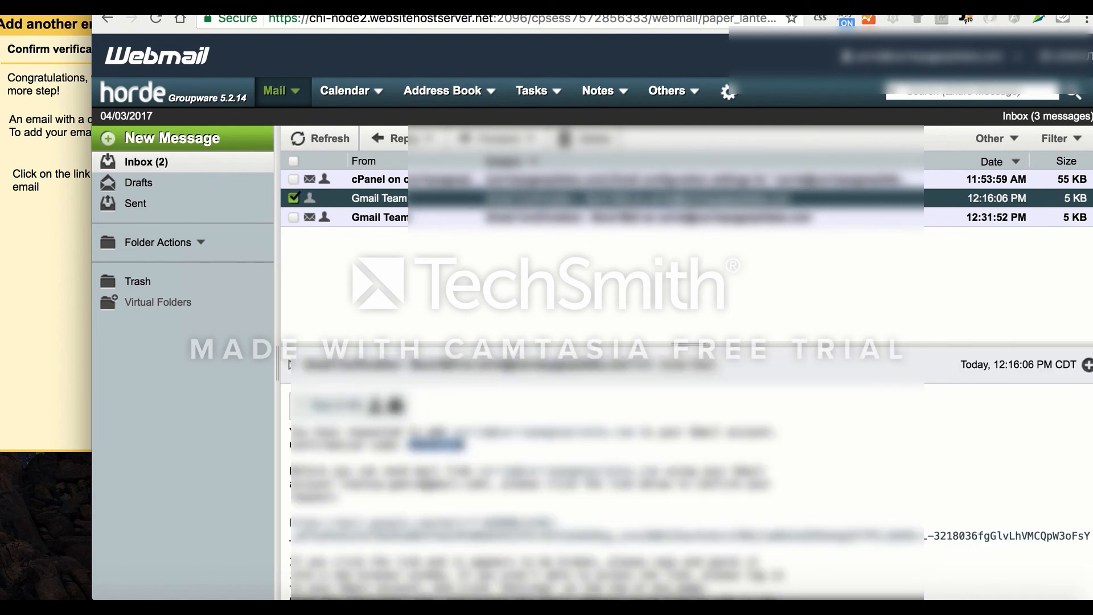
pyautogui.click(35, 315)
pyautogui.click(292, 187)
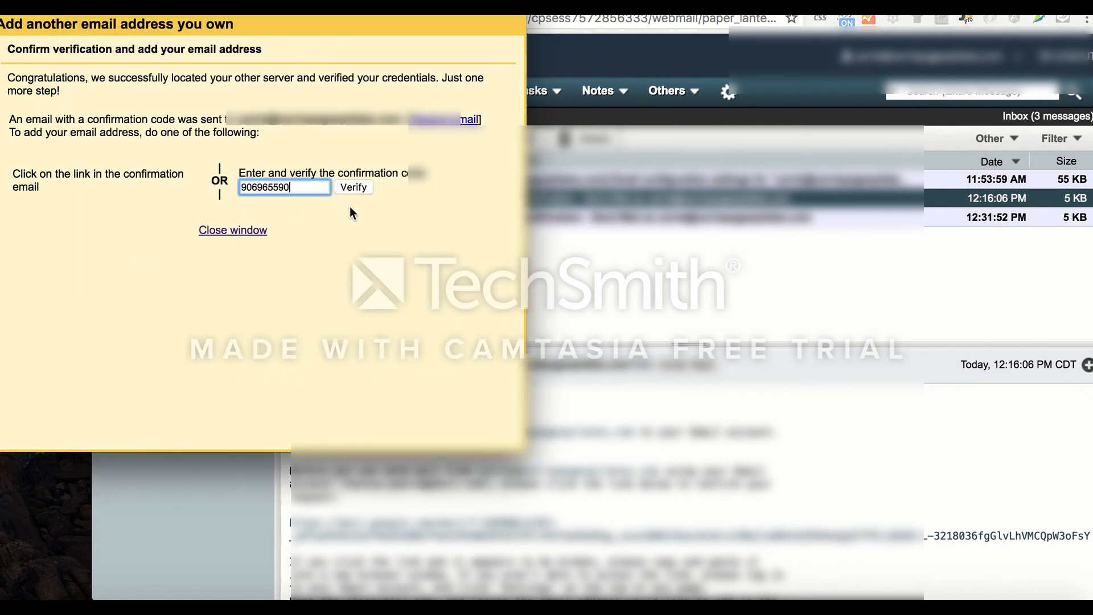
# Step: Verify the confirmation code and reload Gmail's Accounts and Import settings
pyautogui.click(361, 186)
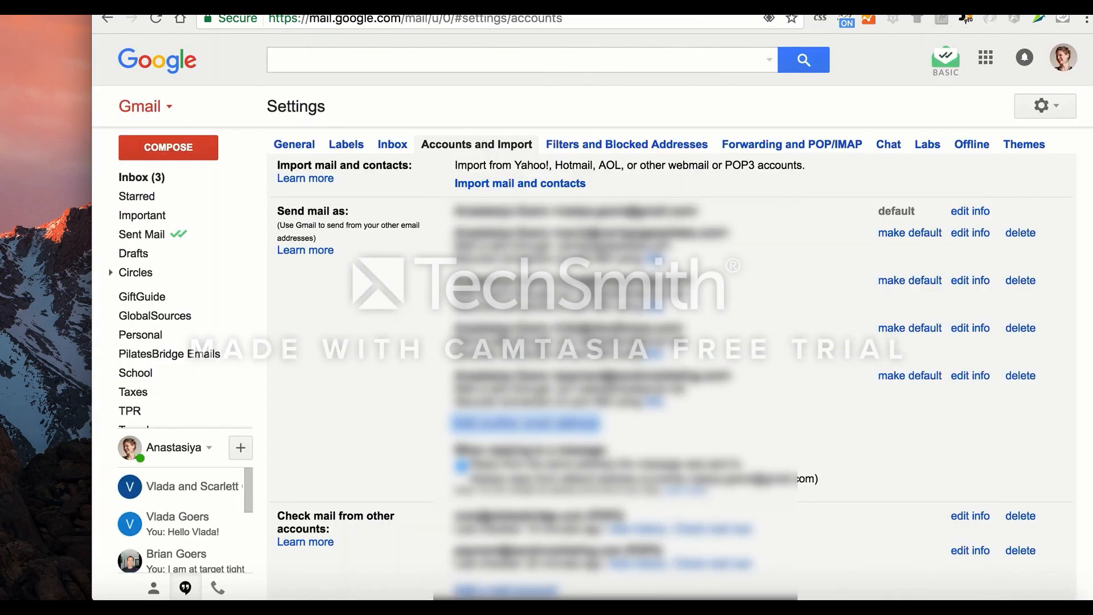
pyautogui.scroll(1, 502, 335)
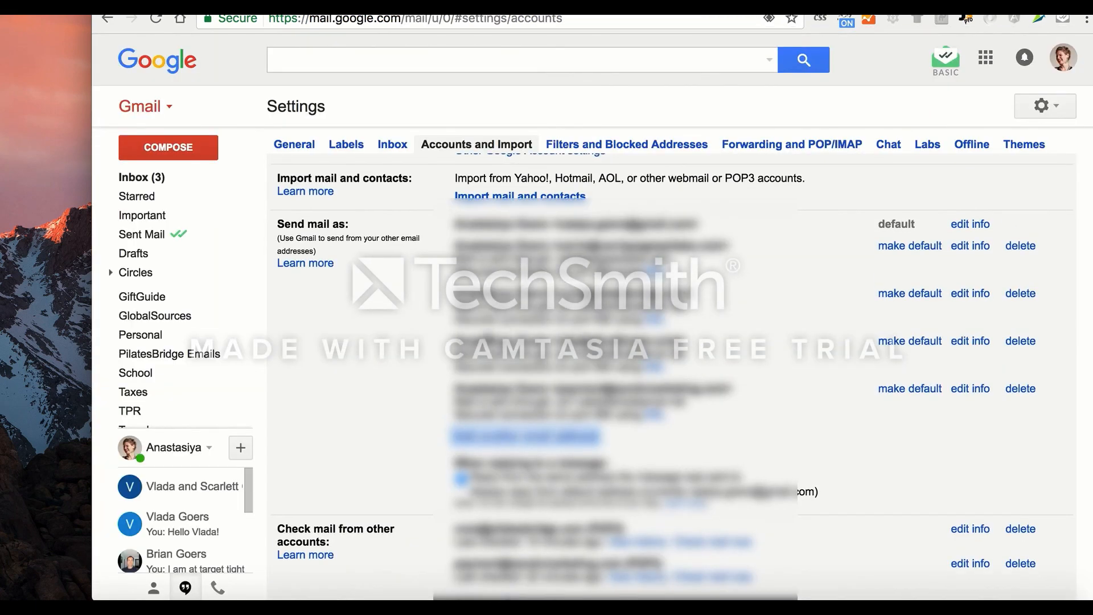
pyautogui.click(156, 19)
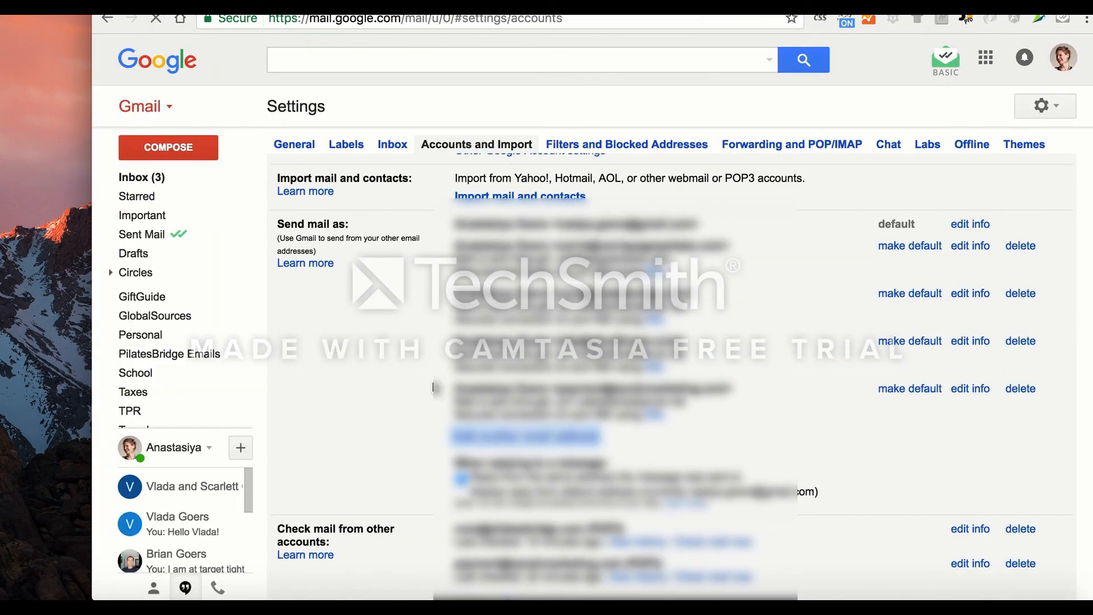